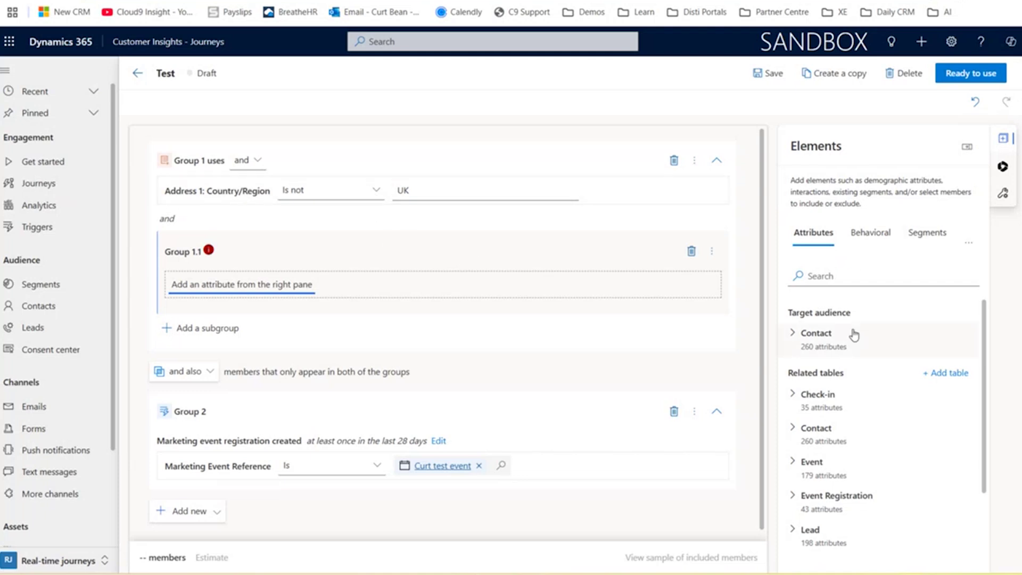
scroll(849, 349, down, 2)
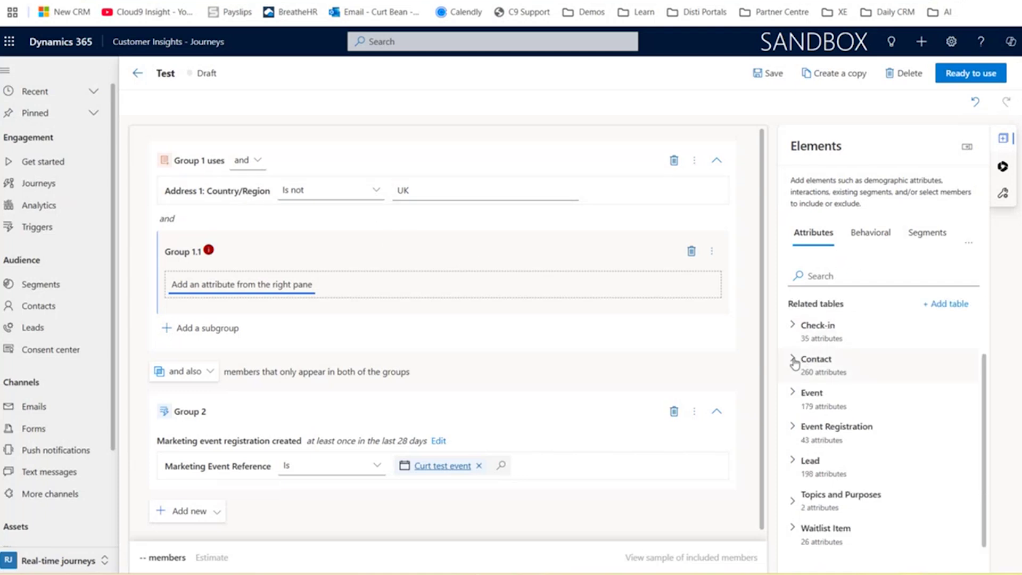
Keep the Is not Country/Region condition, then expand Behavioral triggers to Customer voice
click(368, 197)
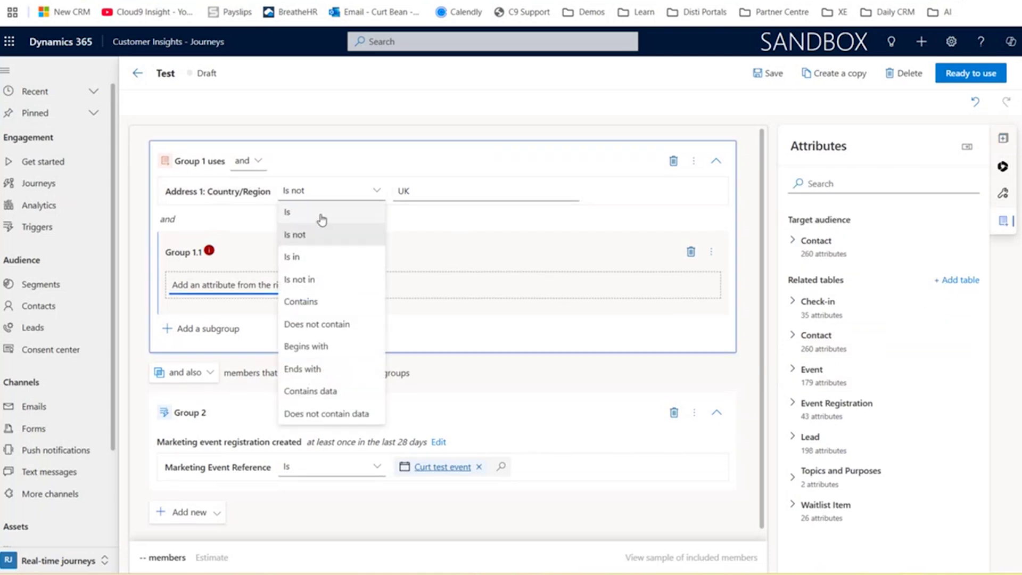
click(773, 180)
click(969, 149)
click(1003, 139)
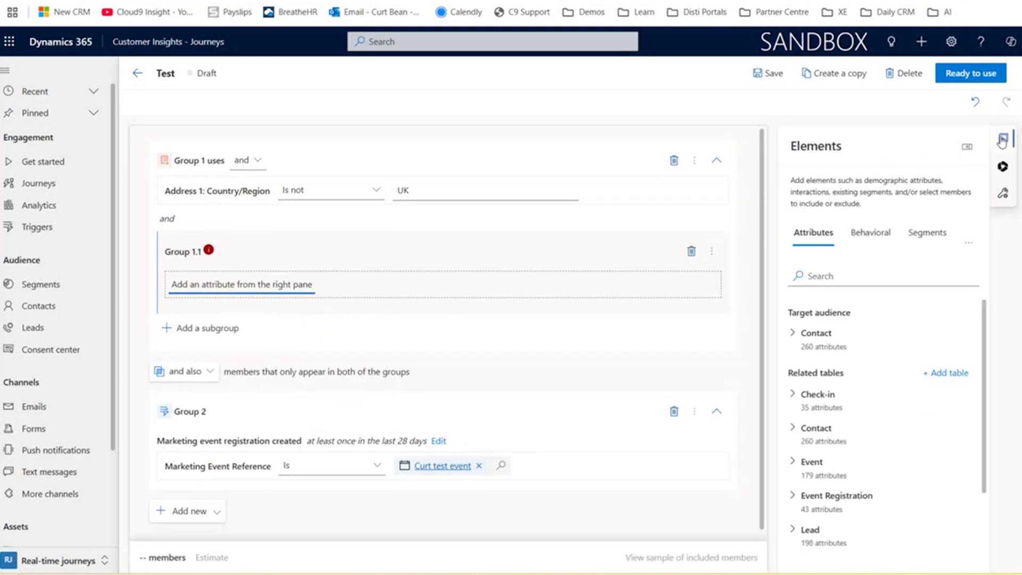
click(877, 239)
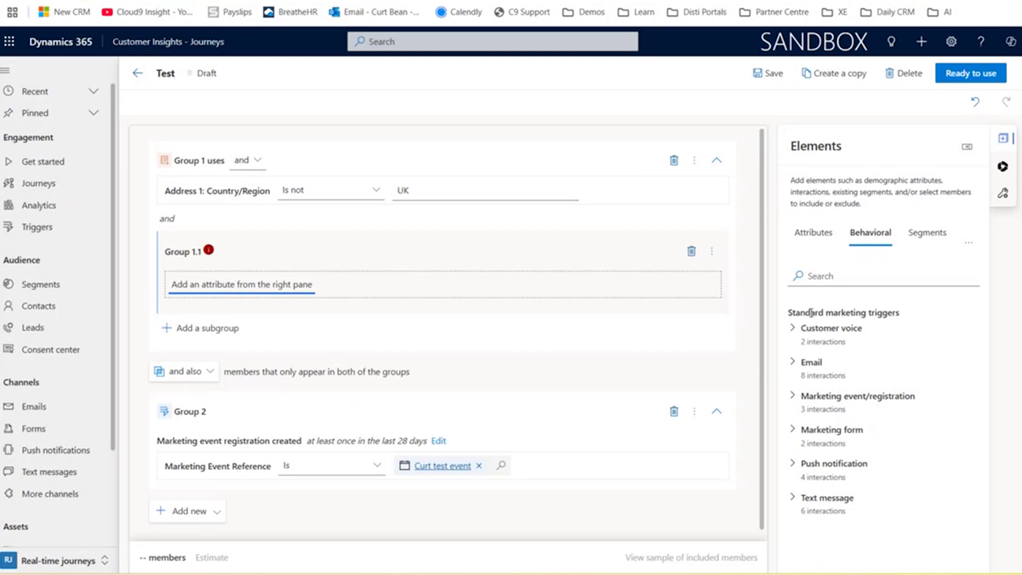
click(794, 330)
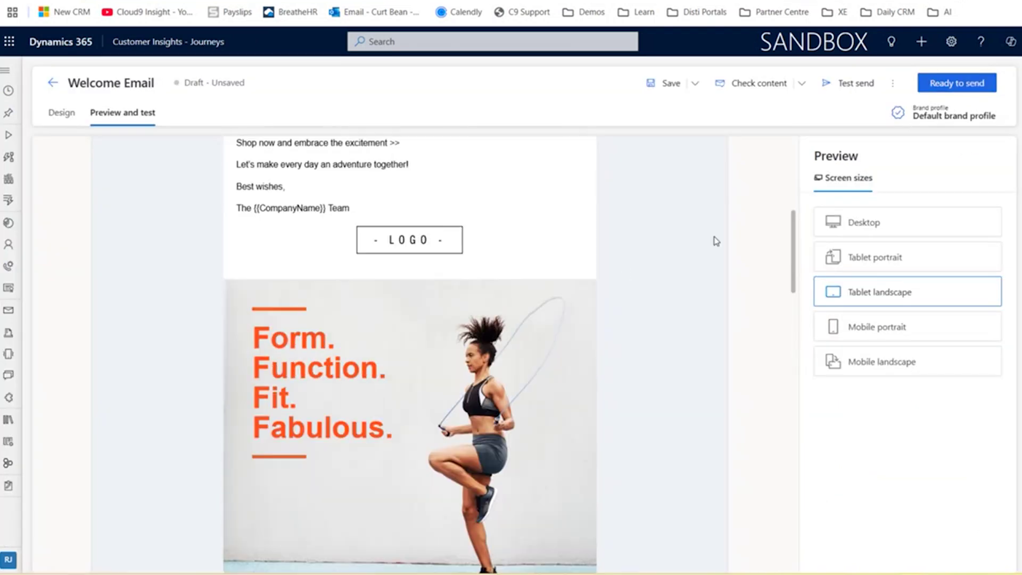
Review the Welcome Email's design elements, then preview it in Mobile portrait and list content checks
click(74, 113)
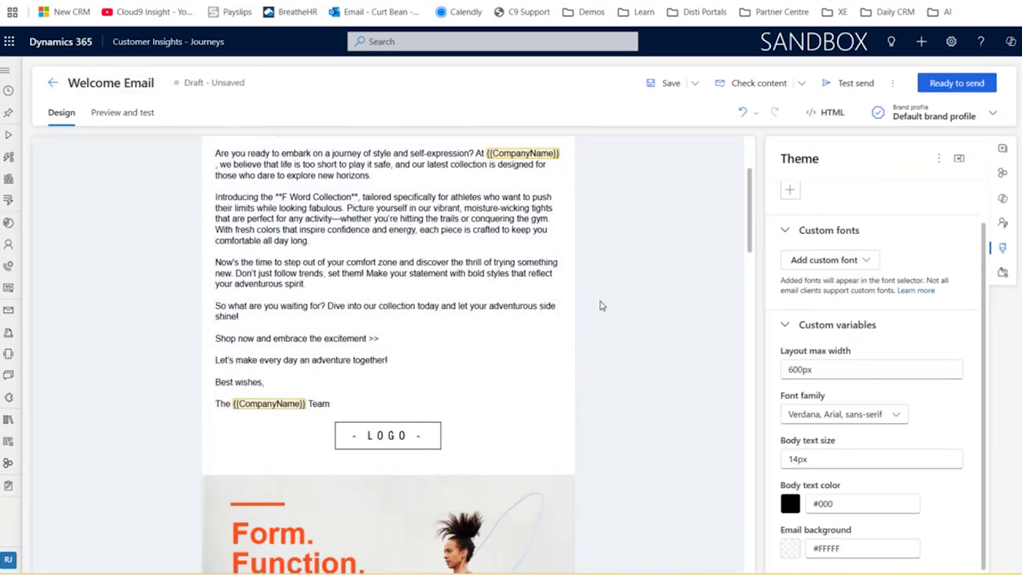
scroll(602, 306, down, 3)
scroll(602, 304, down, 2)
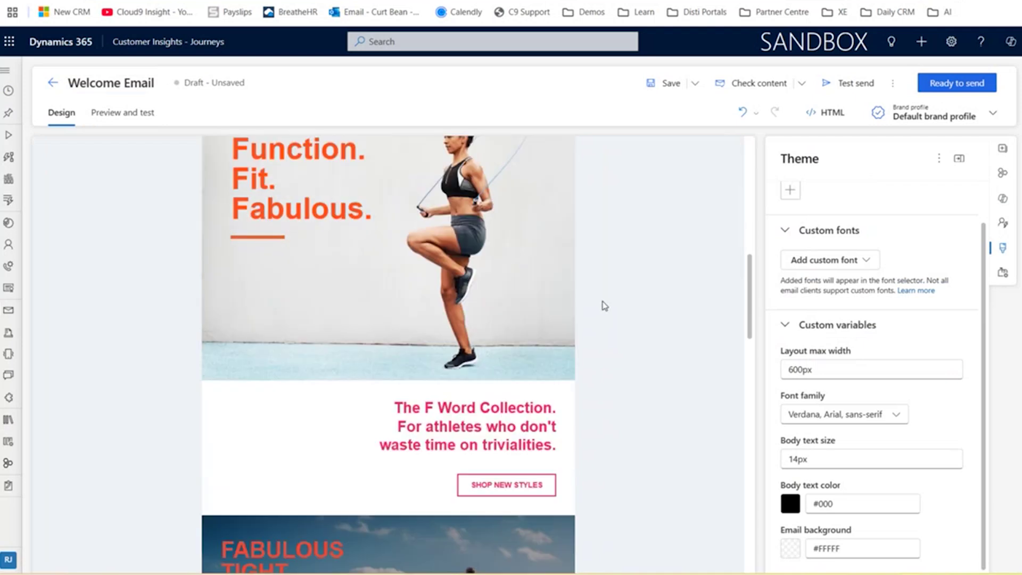
click(1003, 149)
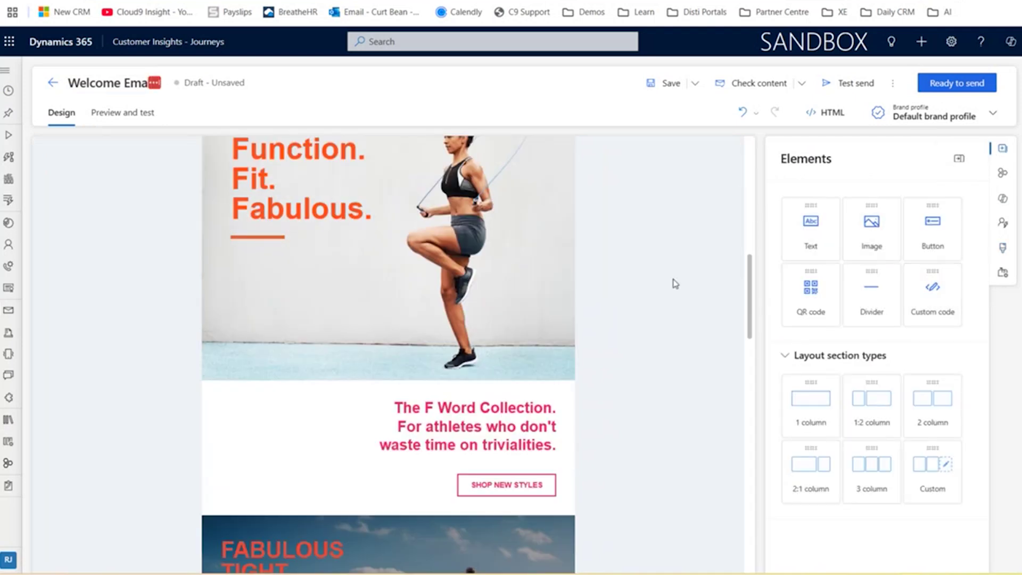
scroll(675, 287, down, 2)
scroll(488, 210, down, 2)
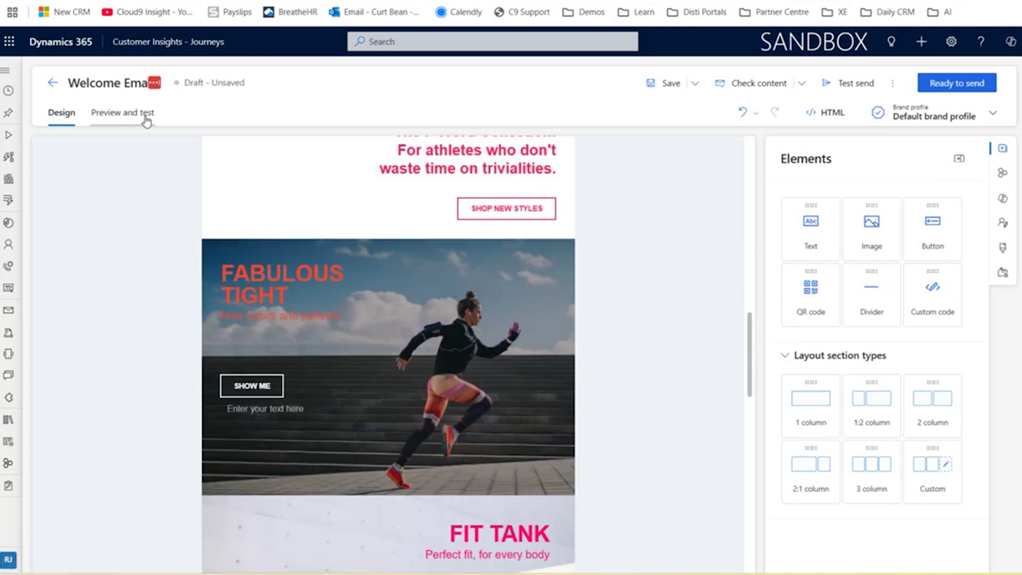
click(146, 116)
scroll(623, 279, down, 1)
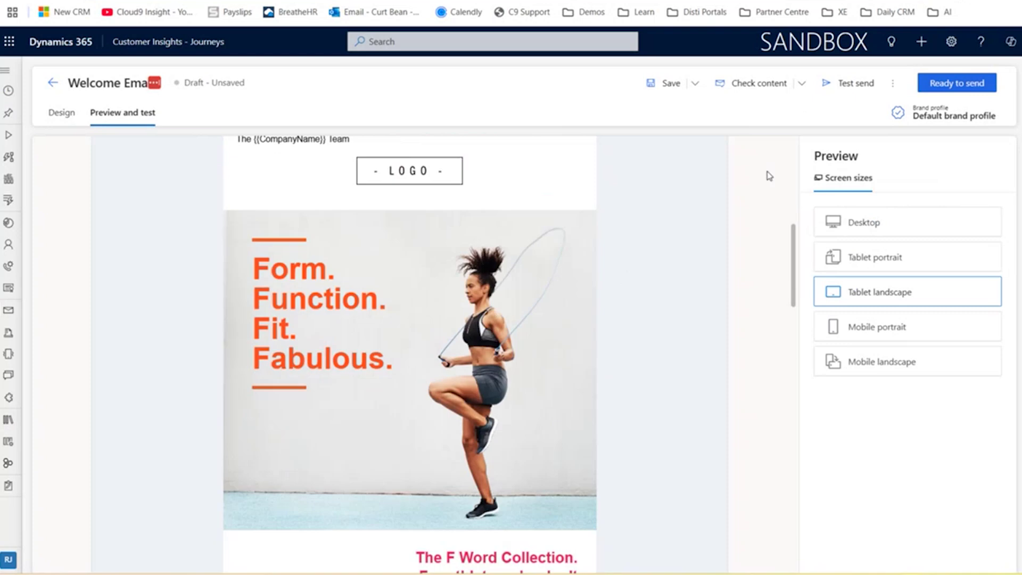
click(882, 321)
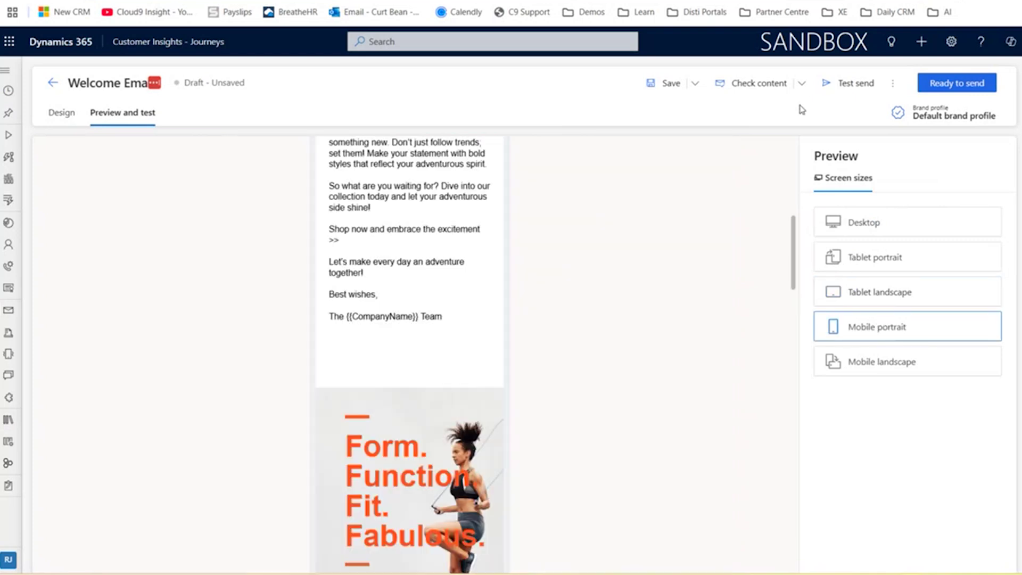
click(802, 84)
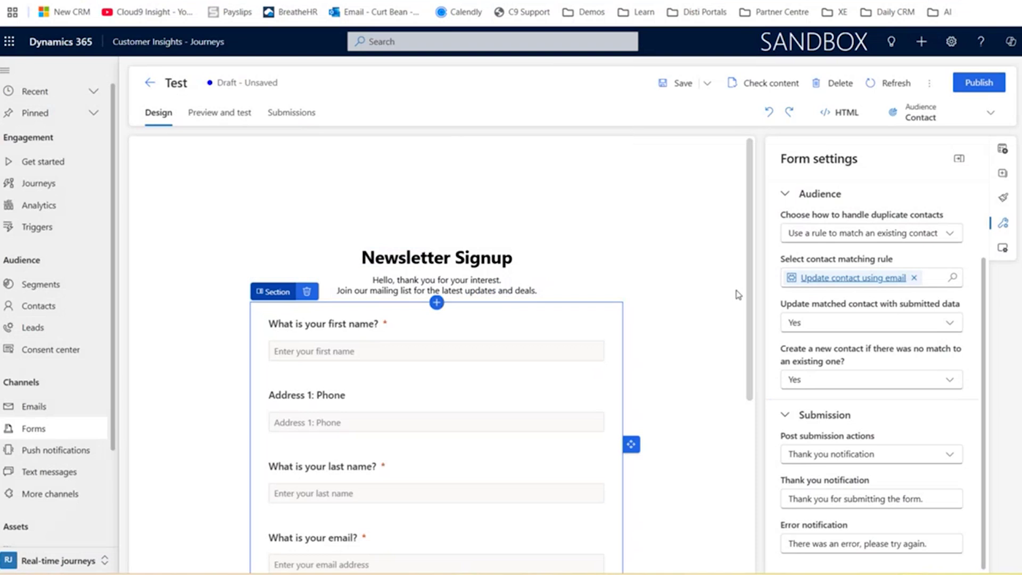
scroll(718, 296, down, 1)
scroll(718, 297, down, 1)
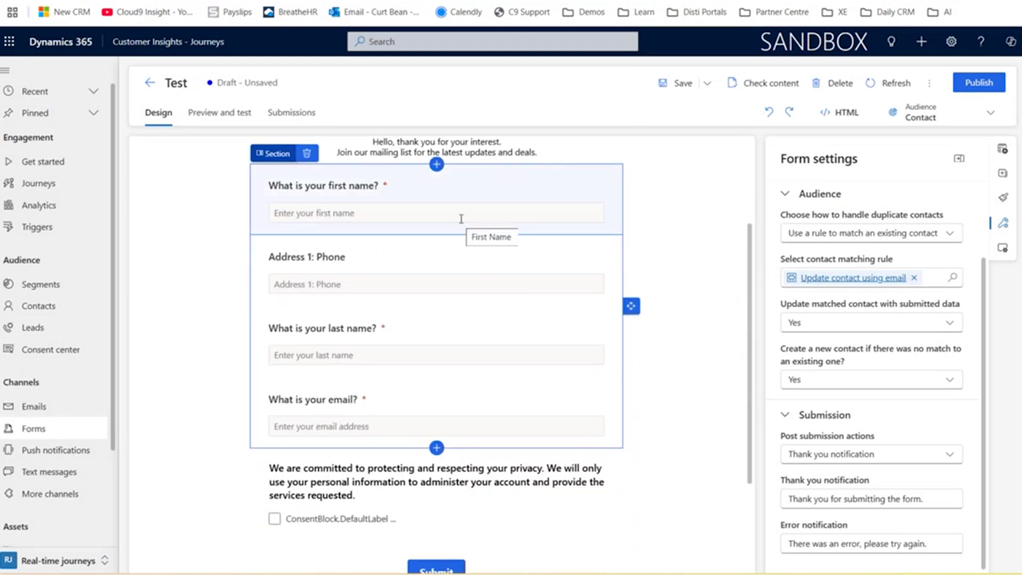
Browse the form's contact fields, section layout options and form settings
click(1003, 150)
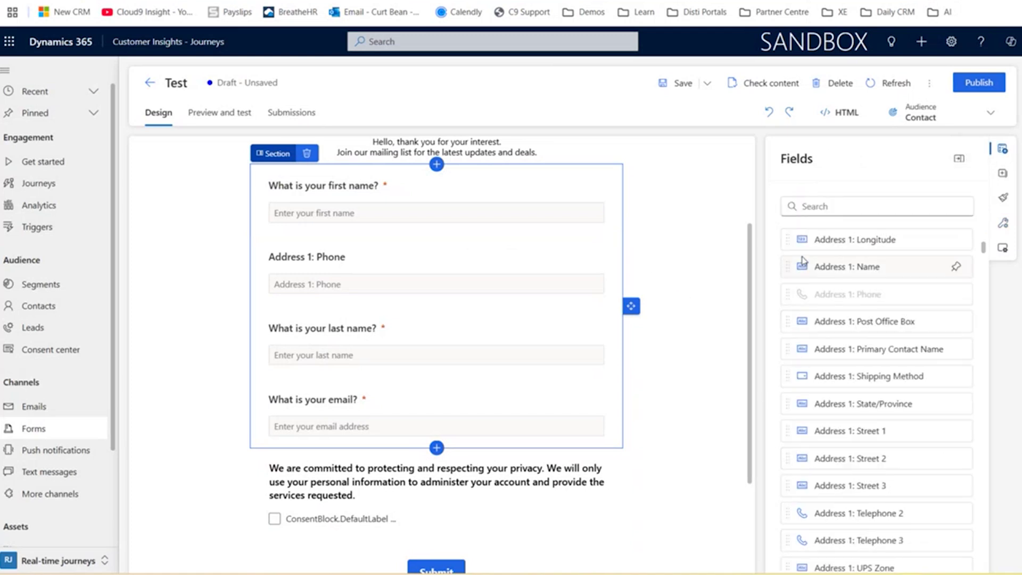
mouse_move(878, 321)
click(1003, 248)
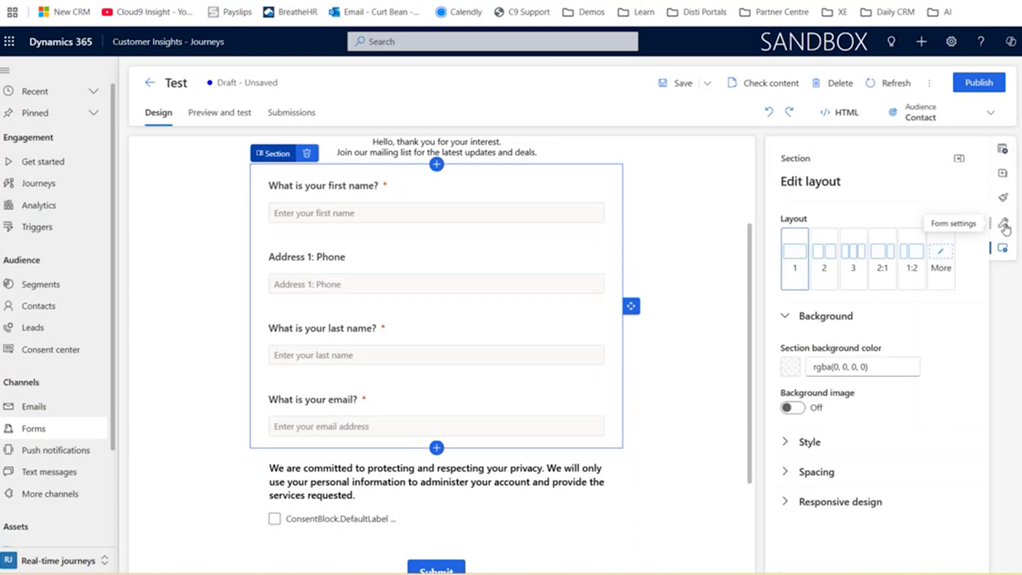
click(1003, 223)
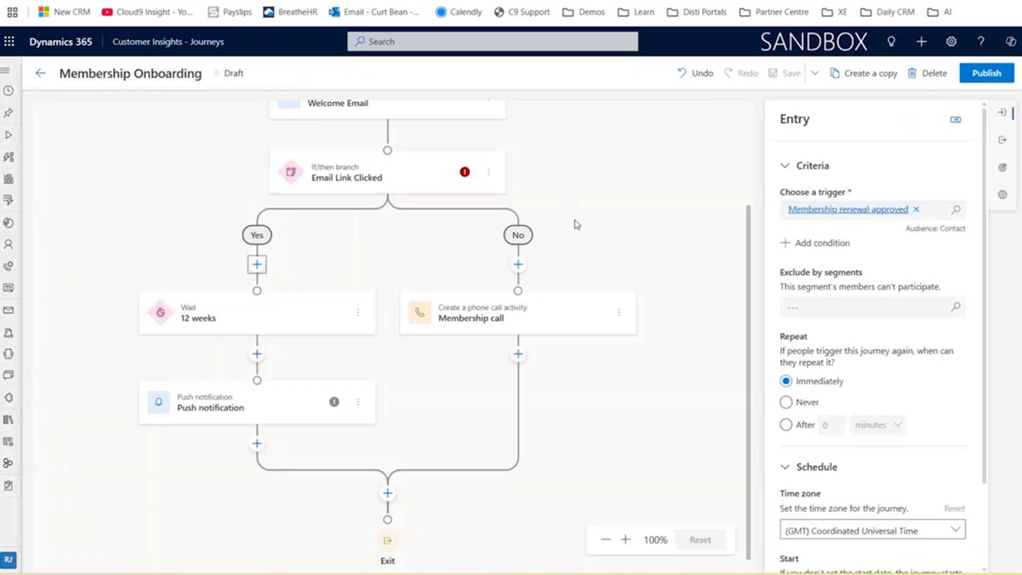
scroll(570, 202, up, 3)
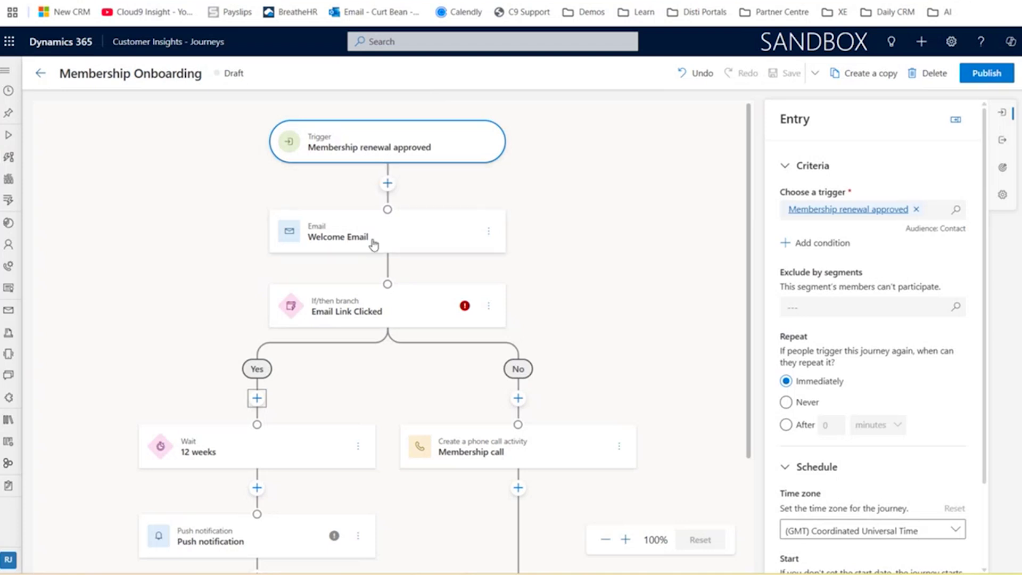
scroll(364, 232, down, 1)
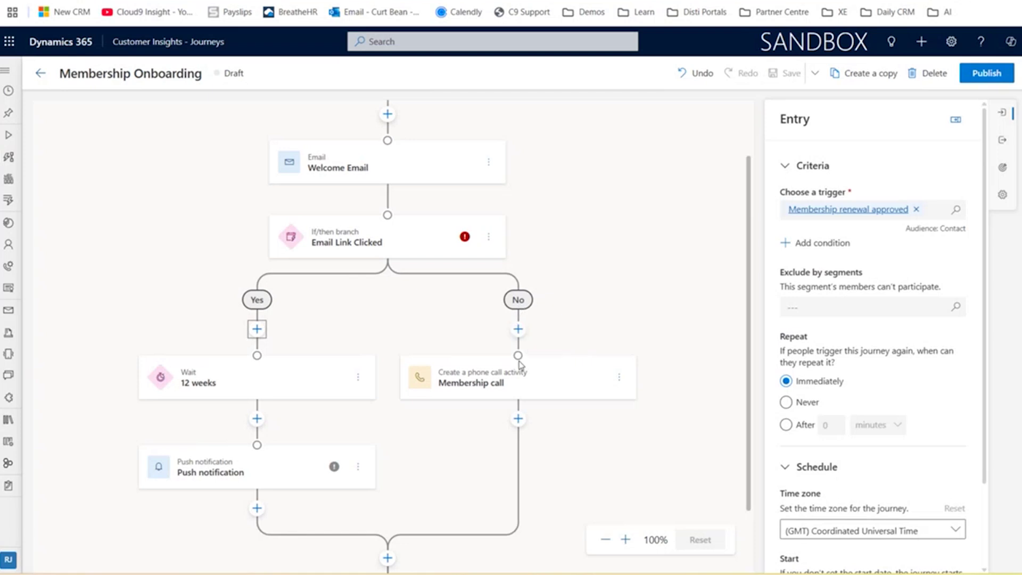
Try adding an action on the No branch, then view the live journey's analytics
click(518, 329)
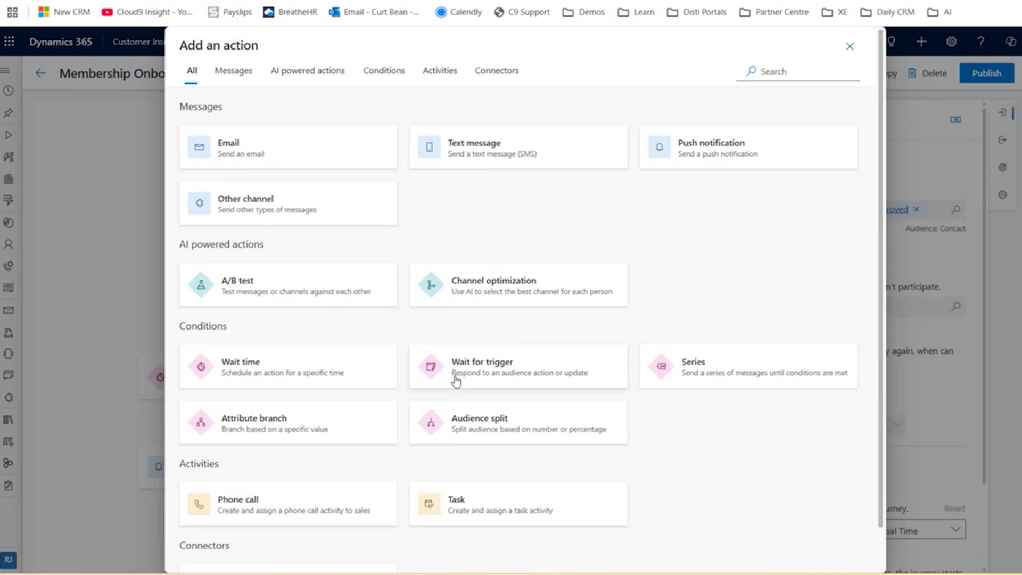
scroll(455, 381, down, 1)
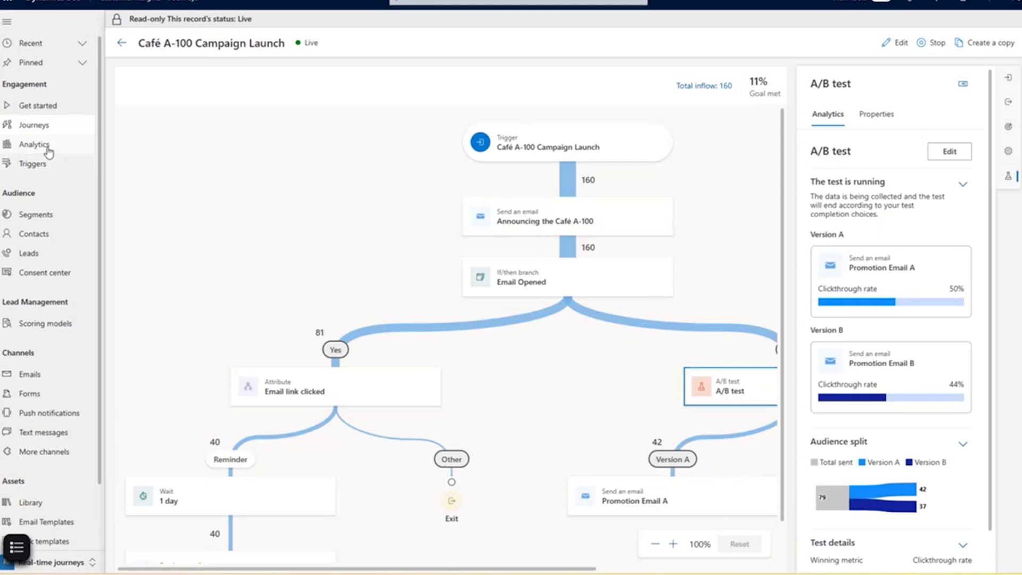
click(46, 149)
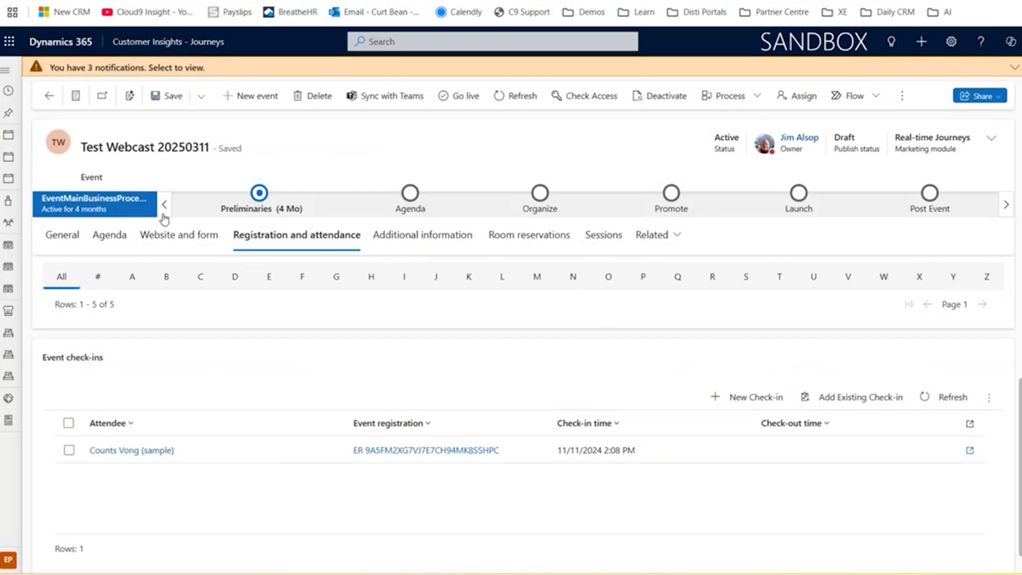
Review the event's General details, streaming providers and Agenda, then its Registration and attendance tab
click(51, 237)
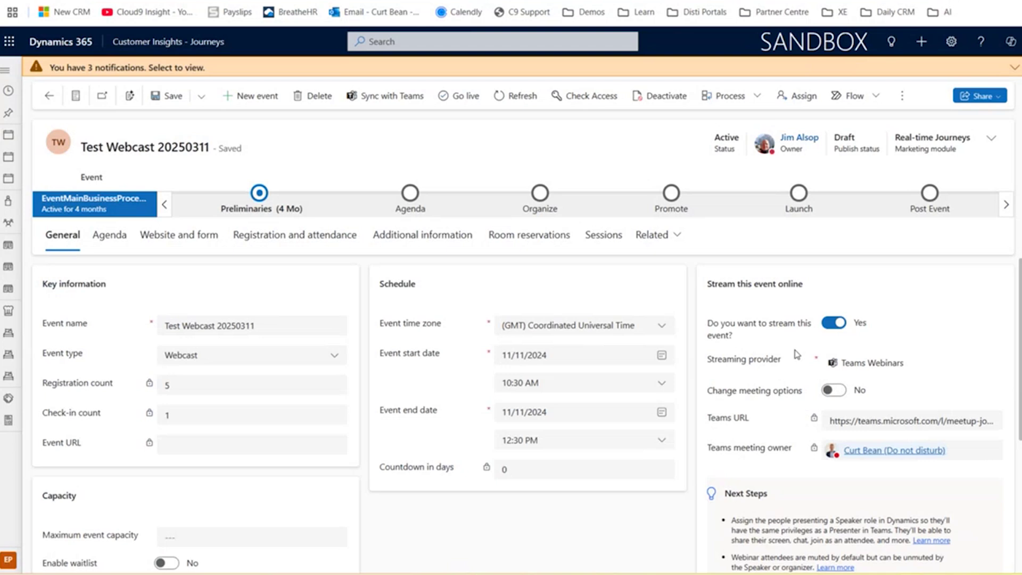
scroll(795, 360, down, 1)
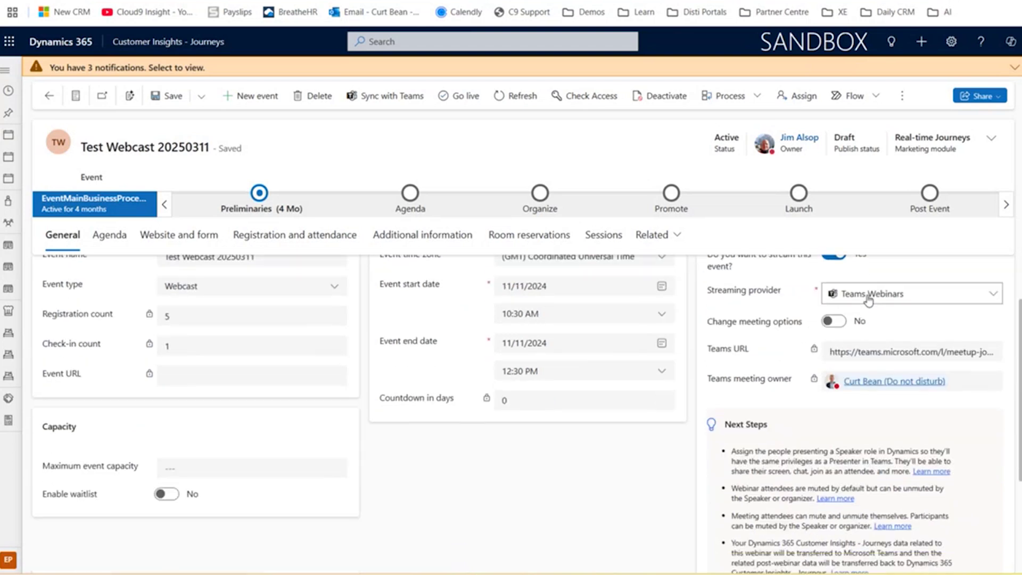
click(871, 296)
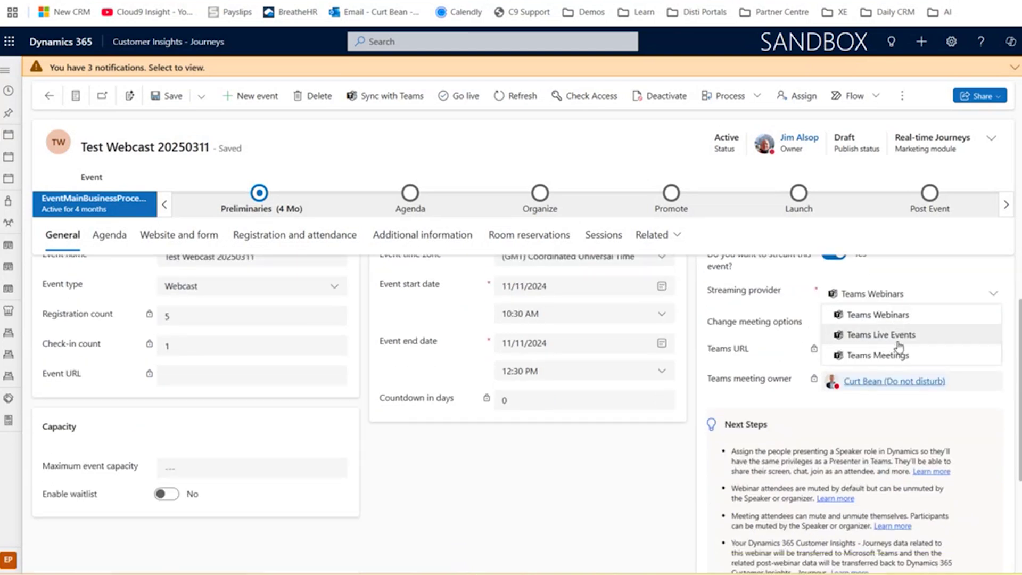
click(123, 247)
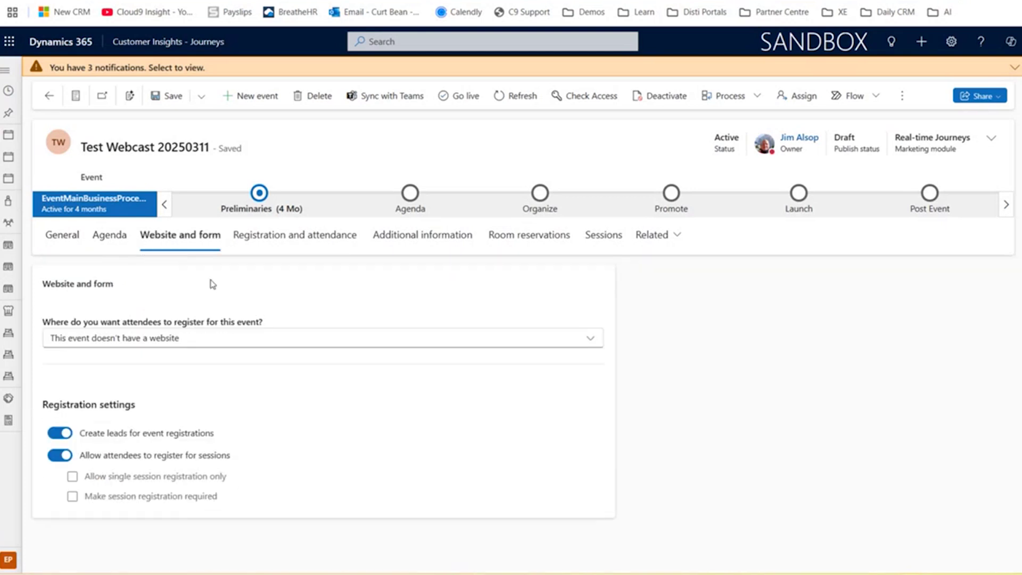
click(311, 240)
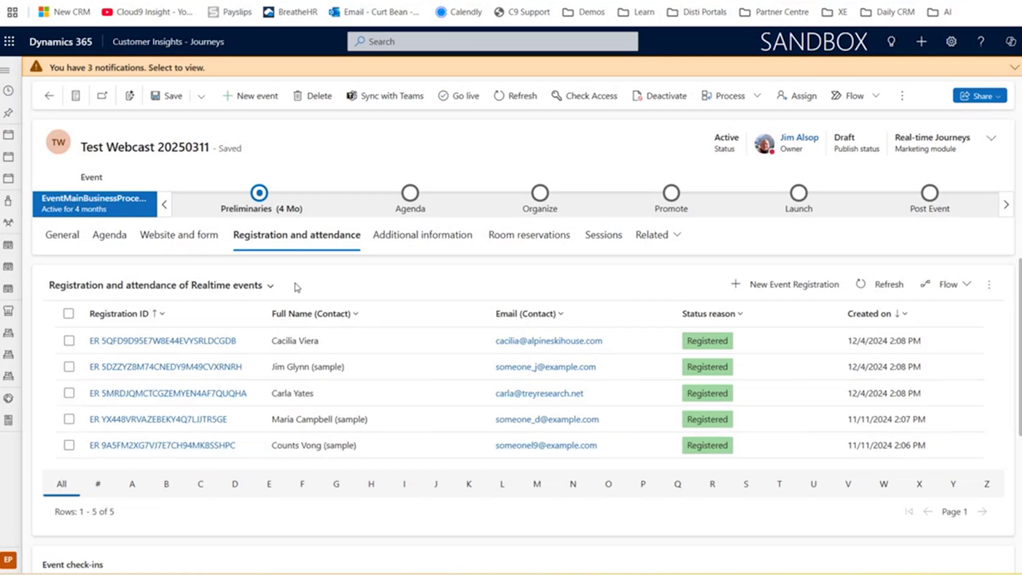
Scroll down to the Event check-ins subgrid showing Counts Vong (sample) checked in
click(322, 317)
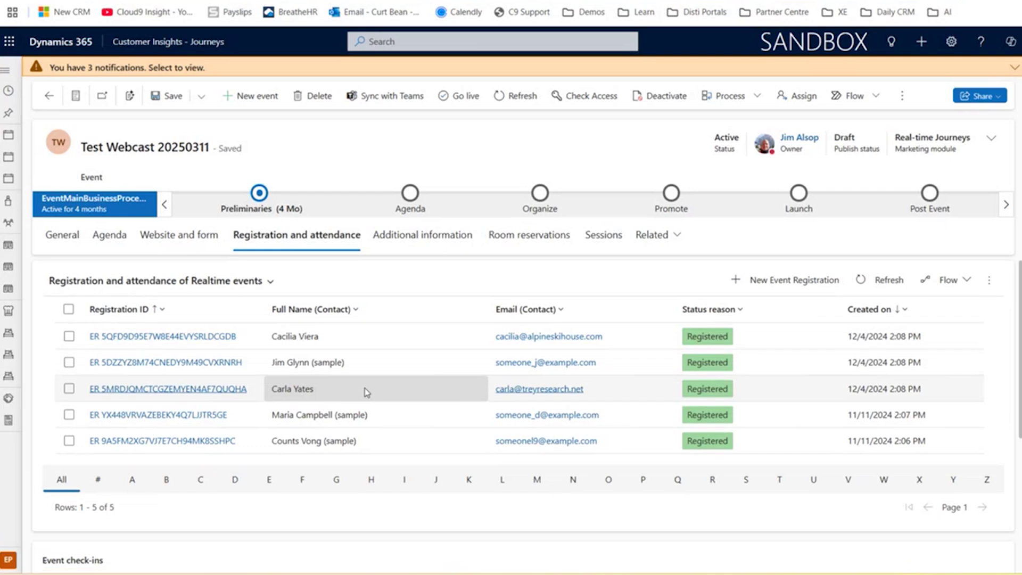
scroll(364, 392, down, 1)
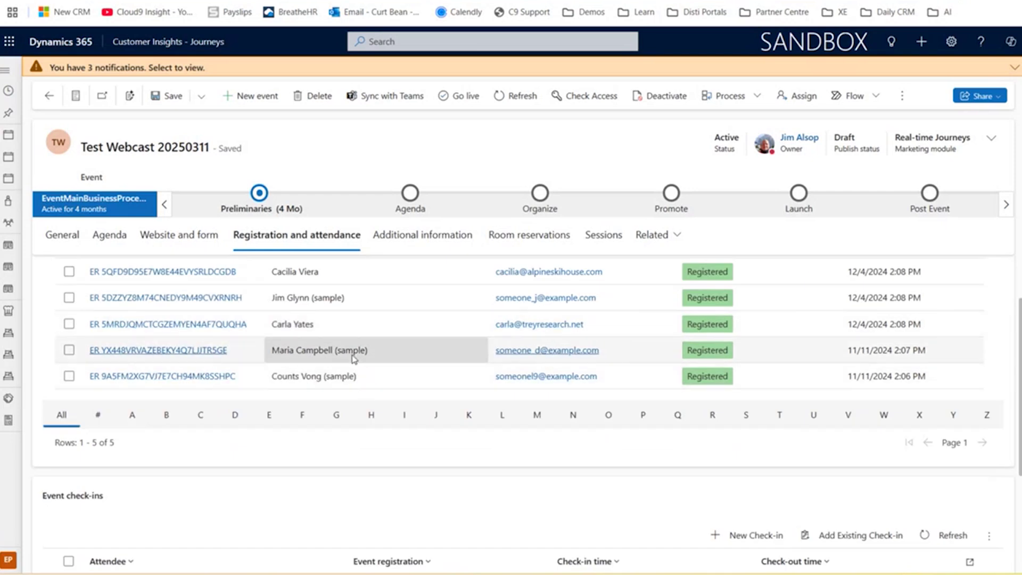
scroll(353, 359, down, 2)
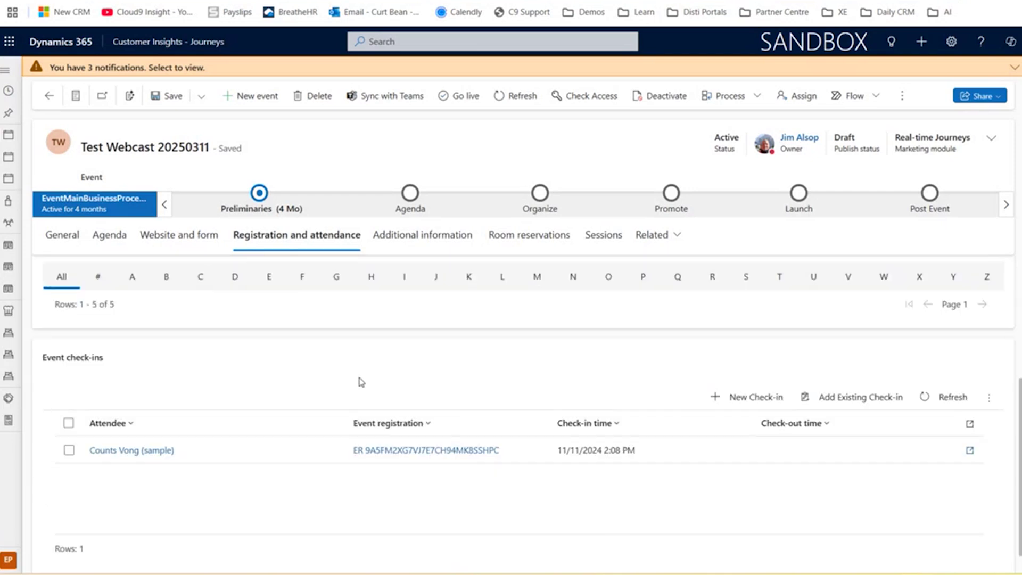